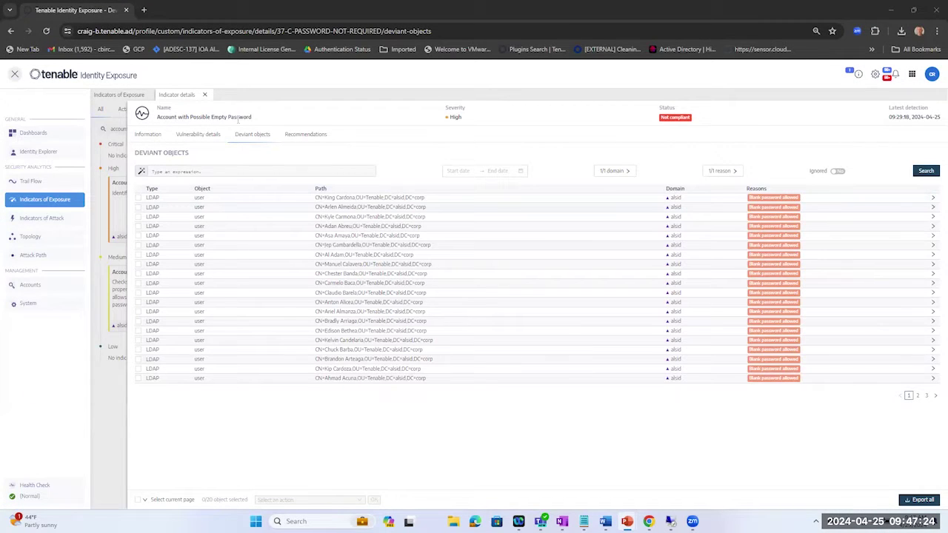
- Review the indicator's vulnerability details and PASSWD_NOTREQD recommendations, then return to the domain controller session
{"action": "left_click", "coordinate": [209, 141]}
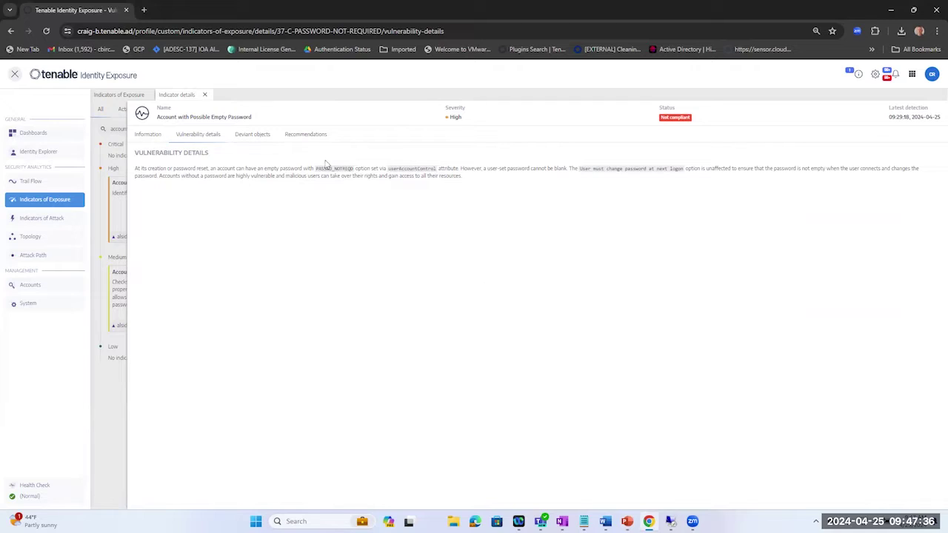
{"action": "left_click", "coordinate": [250, 135]}
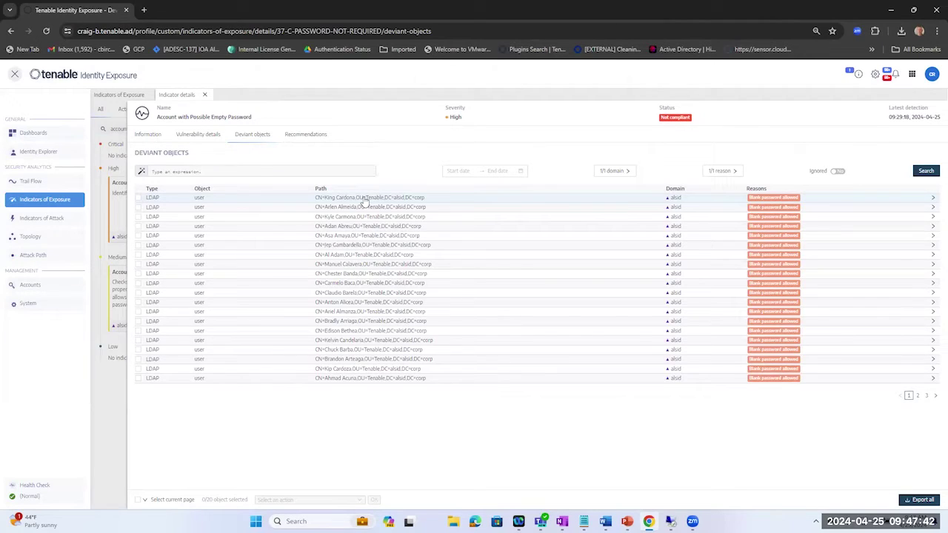
{"action": "left_click", "coordinate": [309, 134]}
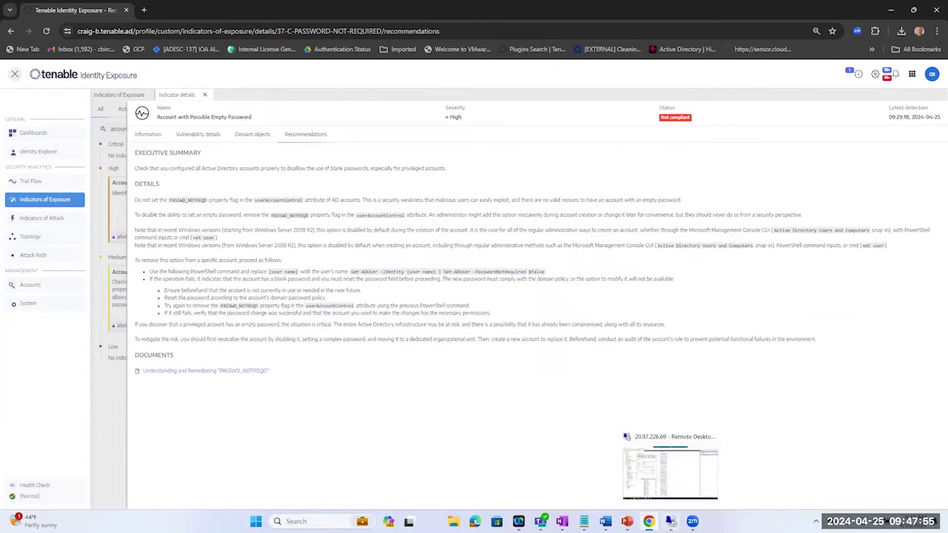
{"action": "left_click", "coordinate": [670, 521]}
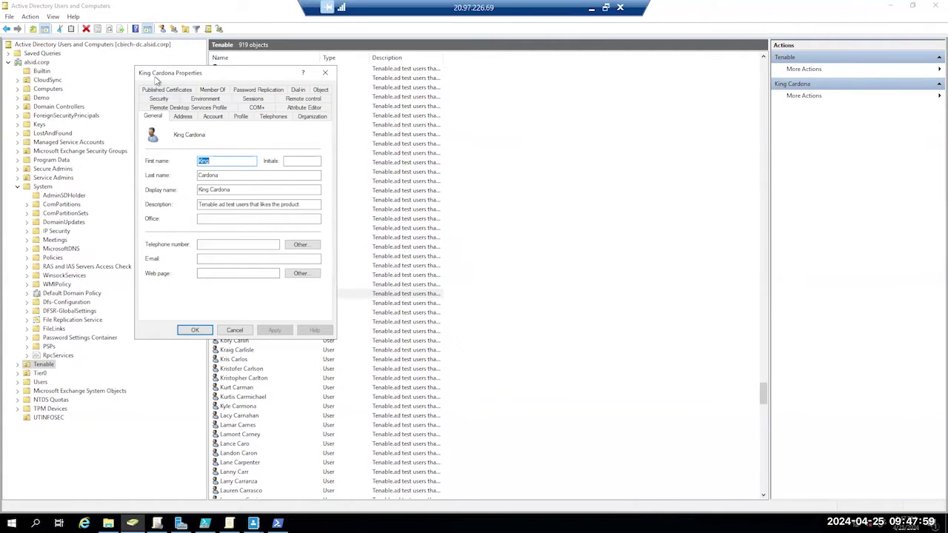
- Change the test user's userAccountControl from 544 to 512 in Attribute Editor and apply it
{"action": "left_click", "coordinate": [315, 107]}
{"action": "left_click", "coordinate": [243, 213]}
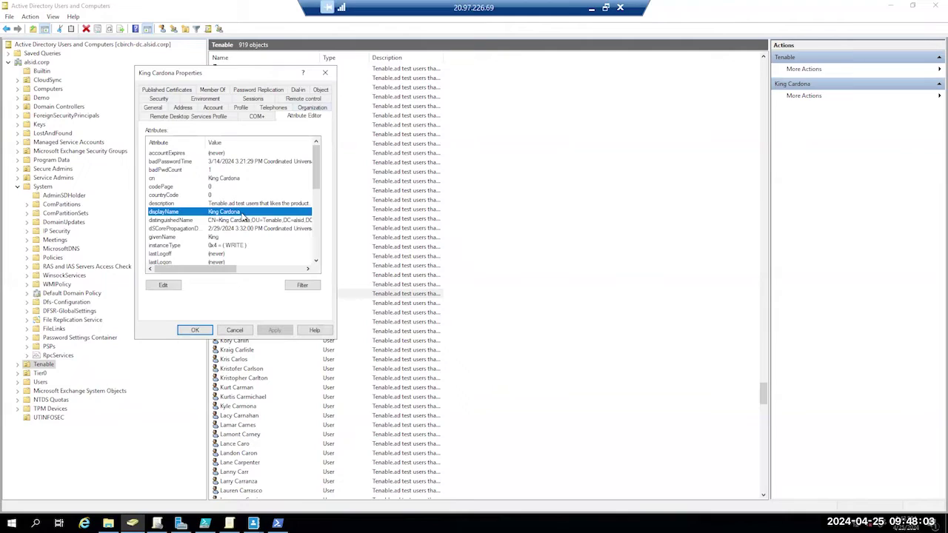
{"action": "key", "text": "u"}
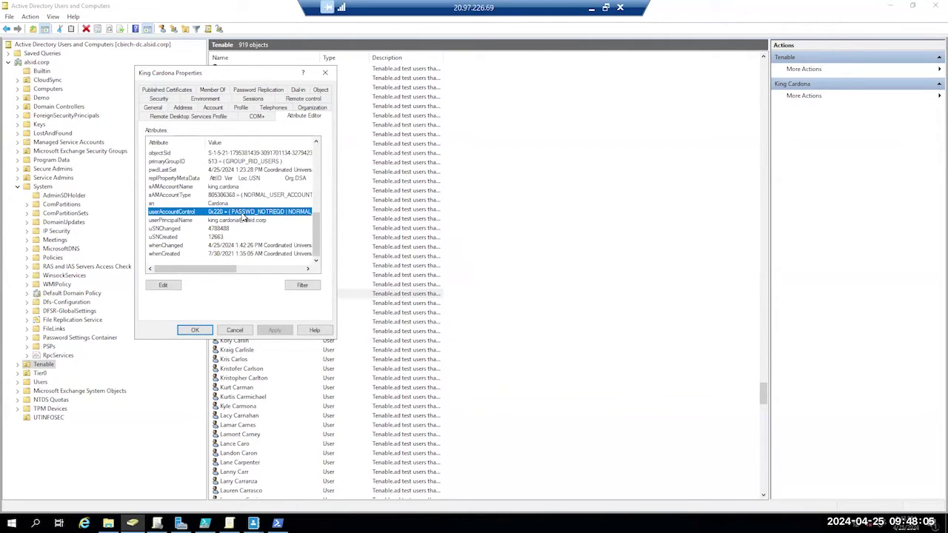
{"action": "double_click", "coordinate": [242, 213]}
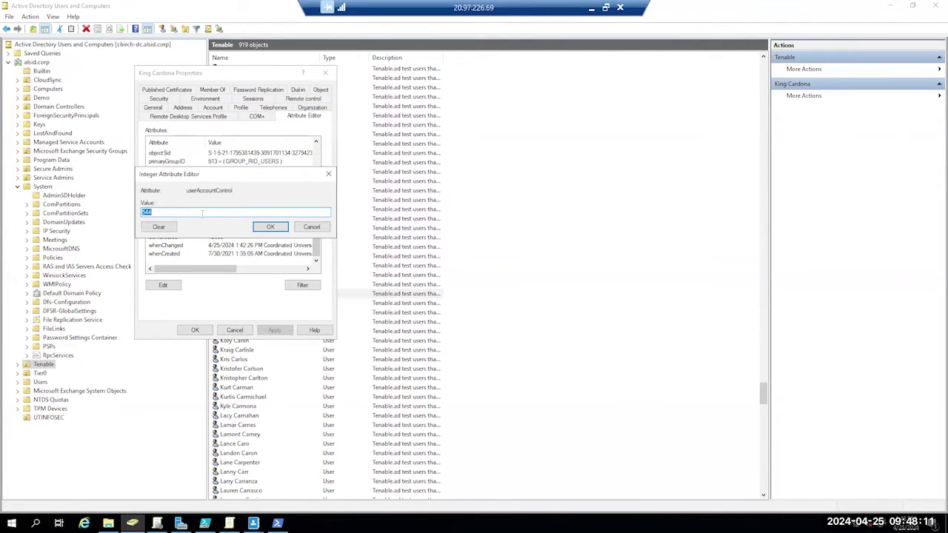
{"action": "type", "text": "512"}
{"action": "left_click", "coordinate": [272, 226]}
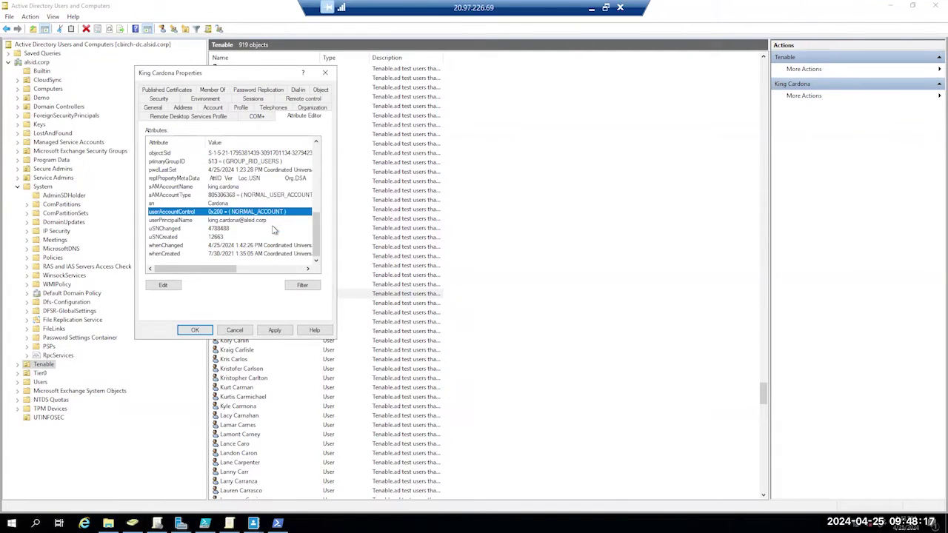
{"action": "left_click", "coordinate": [273, 330]}
{"action": "left_click", "coordinate": [194, 330]}
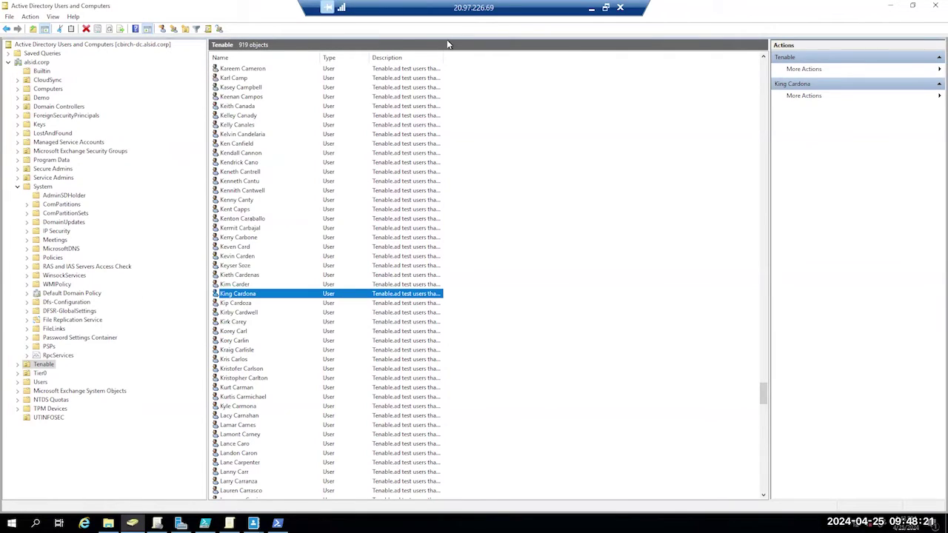
- Refresh Tenable's deviant objects to confirm the fixed user is gone, then return to the domain controller
{"action": "left_click", "coordinate": [592, 8]}
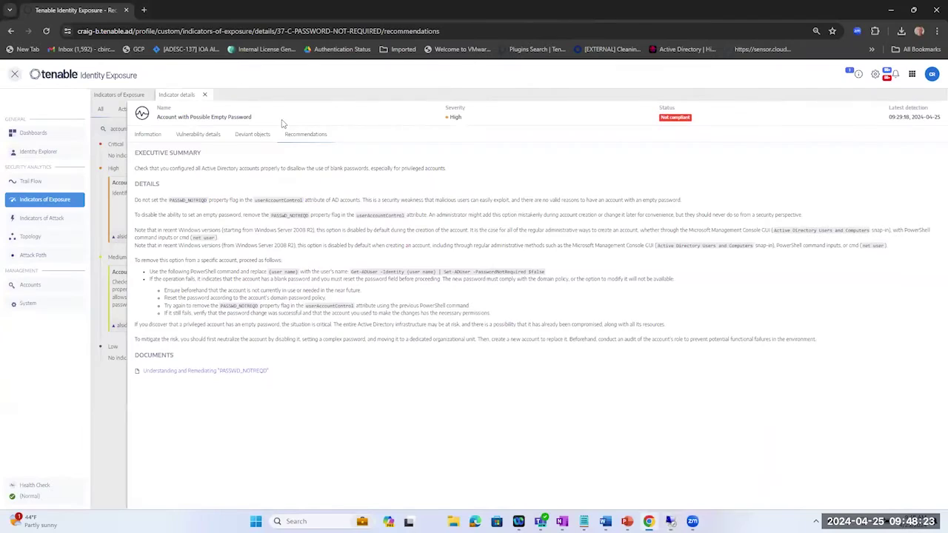
{"action": "left_click", "coordinate": [245, 137]}
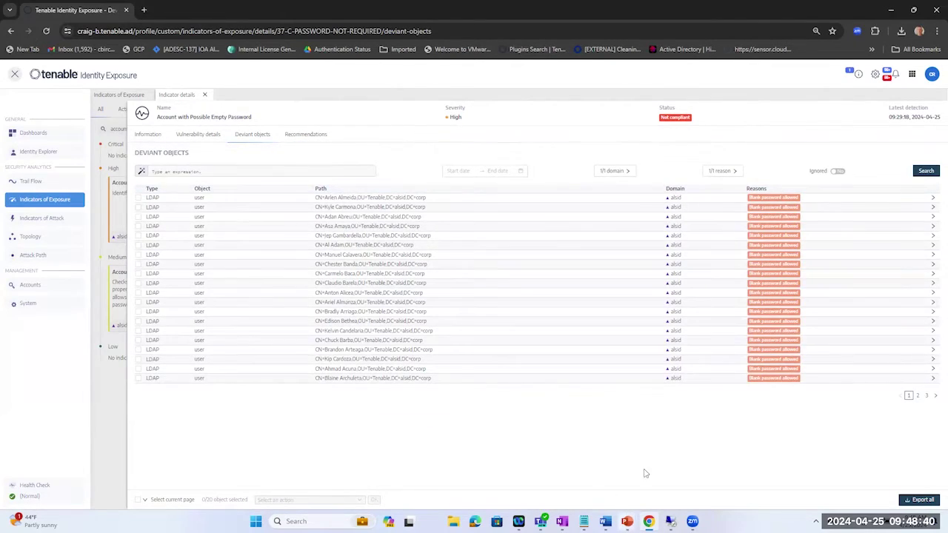
{"action": "left_click", "coordinate": [670, 520]}
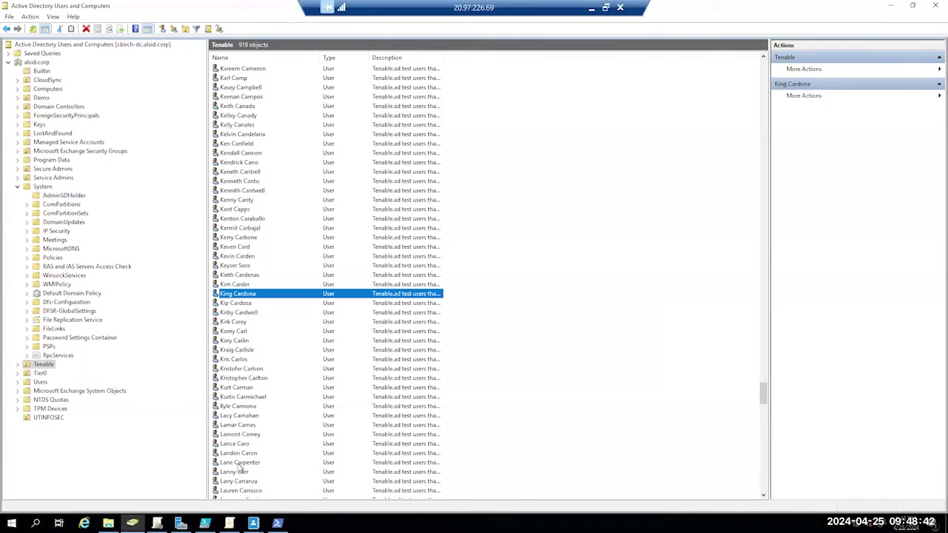
- Rerun Set-ADUser -PasswordNotRequired $false for another flagged user in the AD PowerShell console
{"action": "mouse_move", "coordinate": [278, 523]}
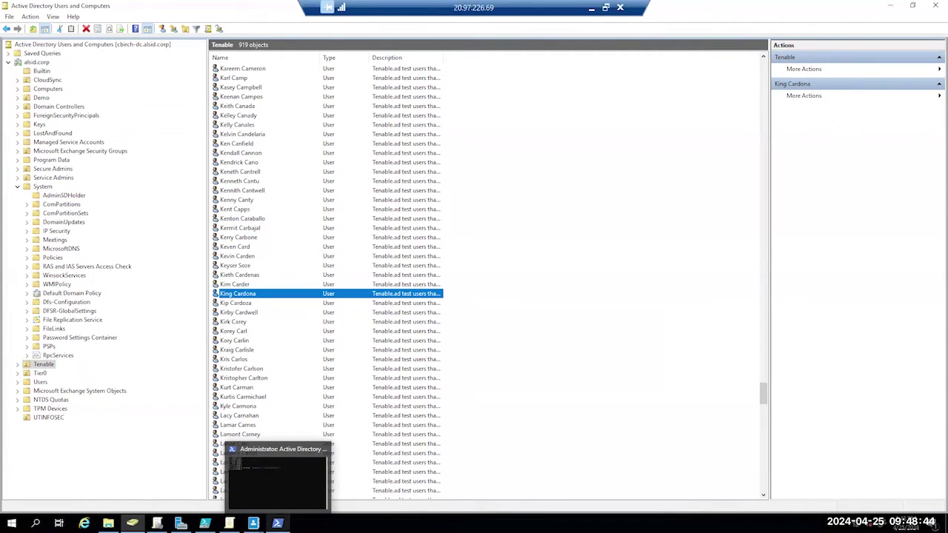
{"action": "left_click", "coordinate": [273, 480]}
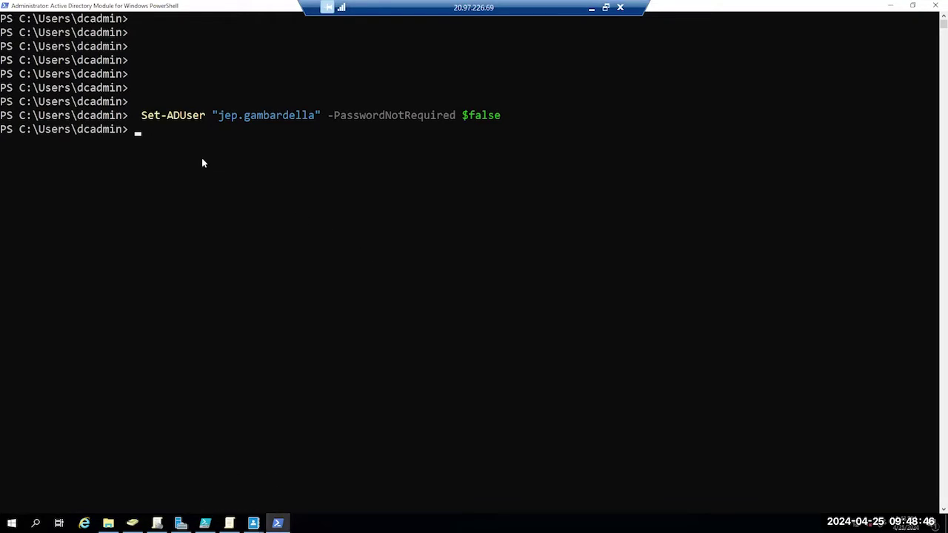
{"action": "key", "text": "Up"}
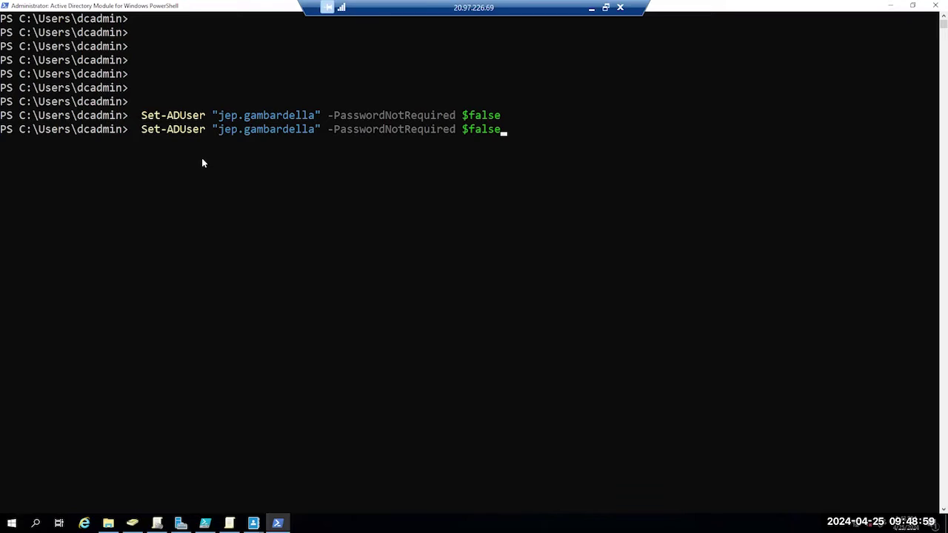
{"action": "key", "text": "Return"}
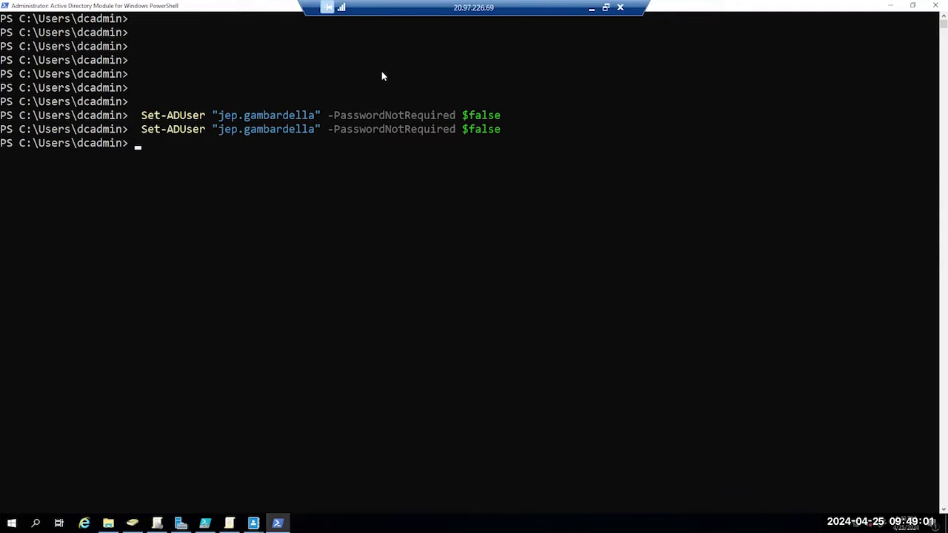
{"action": "left_click", "coordinate": [588, 9]}
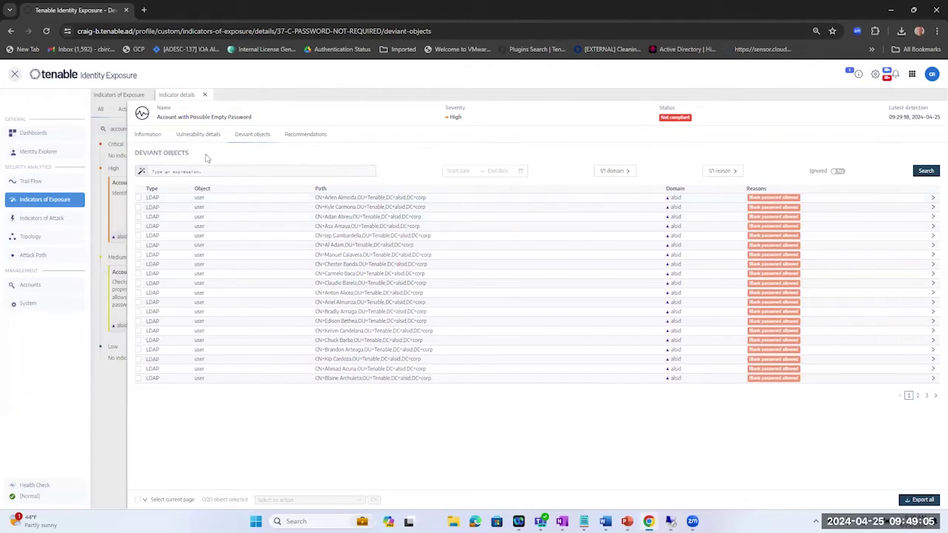
- Refresh the deviant objects, select all pages, and export every flagged object to CSV
{"action": "left_click", "coordinate": [291, 137]}
{"action": "left_click", "coordinate": [252, 135]}
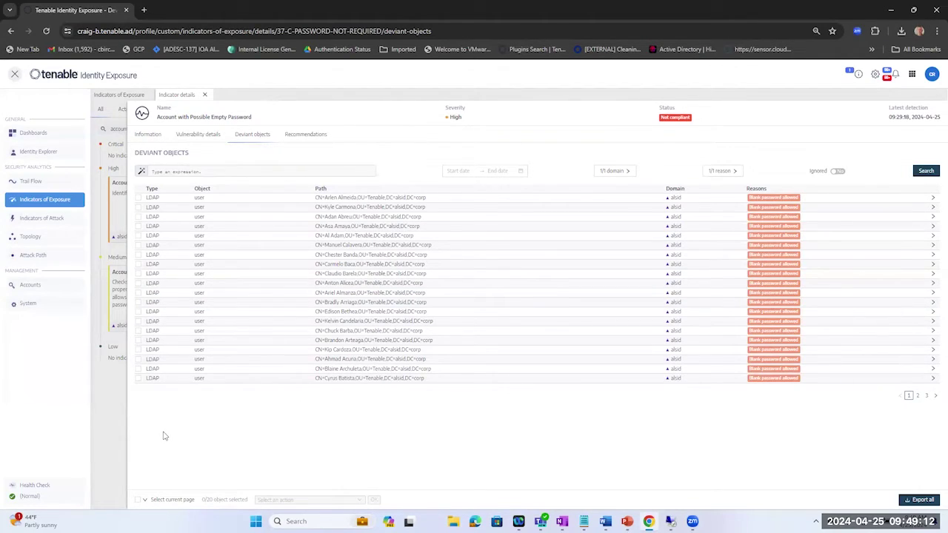
{"action": "left_click", "coordinate": [147, 502]}
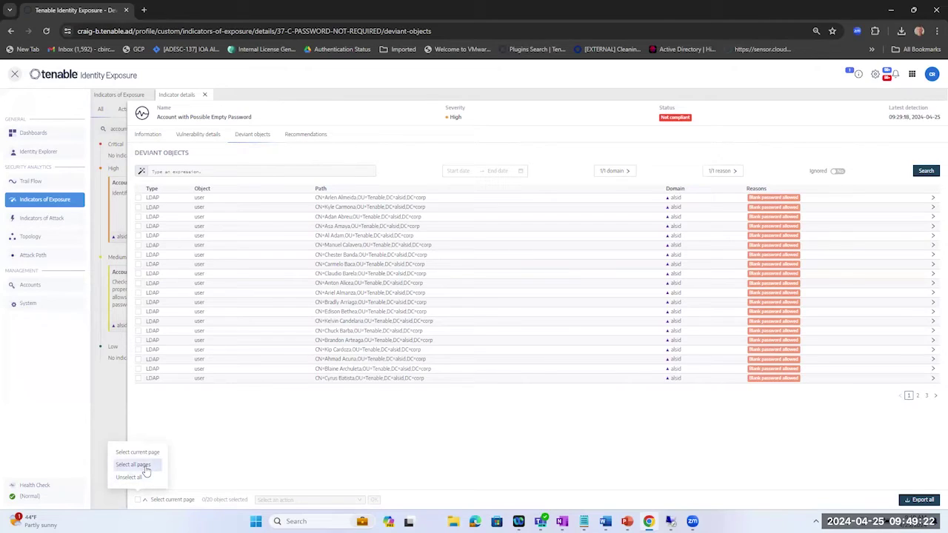
{"action": "left_click", "coordinate": [146, 468]}
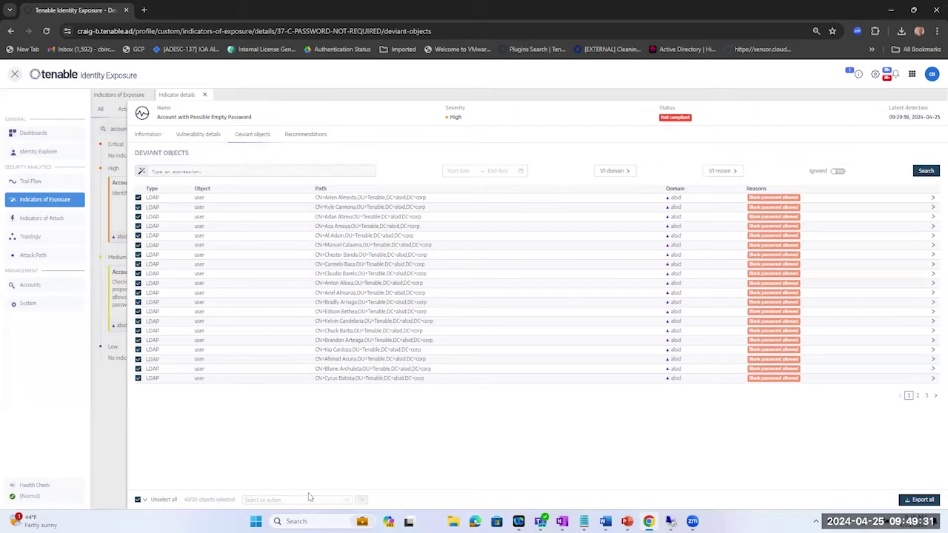
{"action": "left_click", "coordinate": [145, 501]}
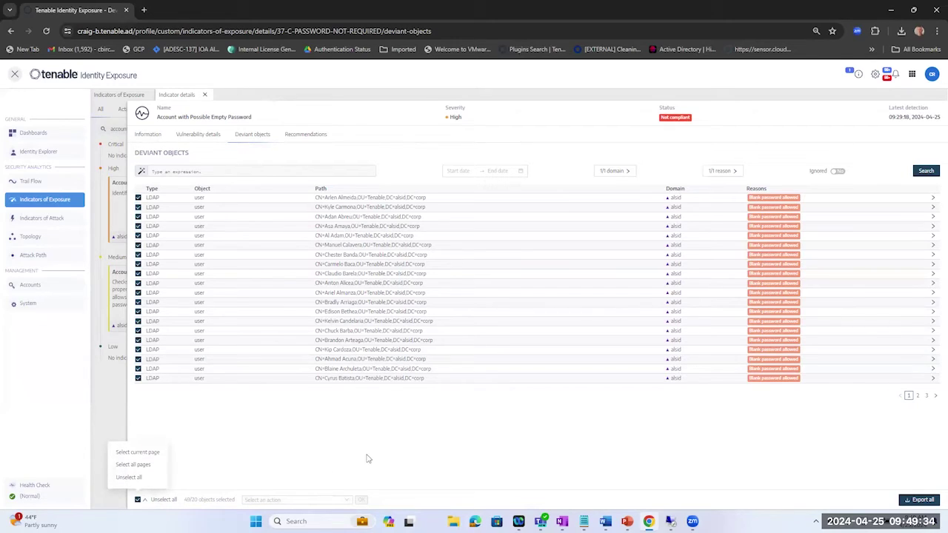
{"action": "left_click", "coordinate": [921, 500]}
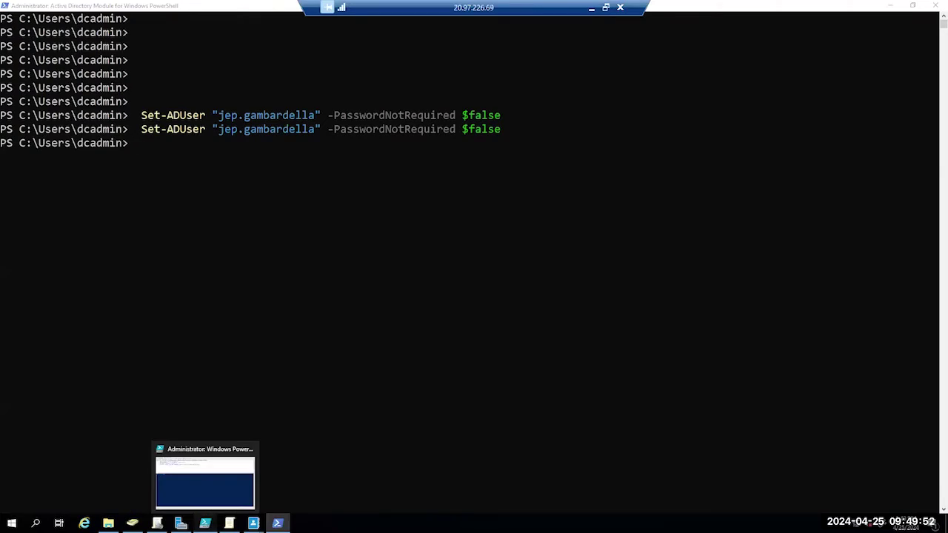
- Save and run PasswordnotRequiredRemediation.ps1 against report.csv in PowerShell ISE
{"action": "left_click", "coordinate": [205, 523]}
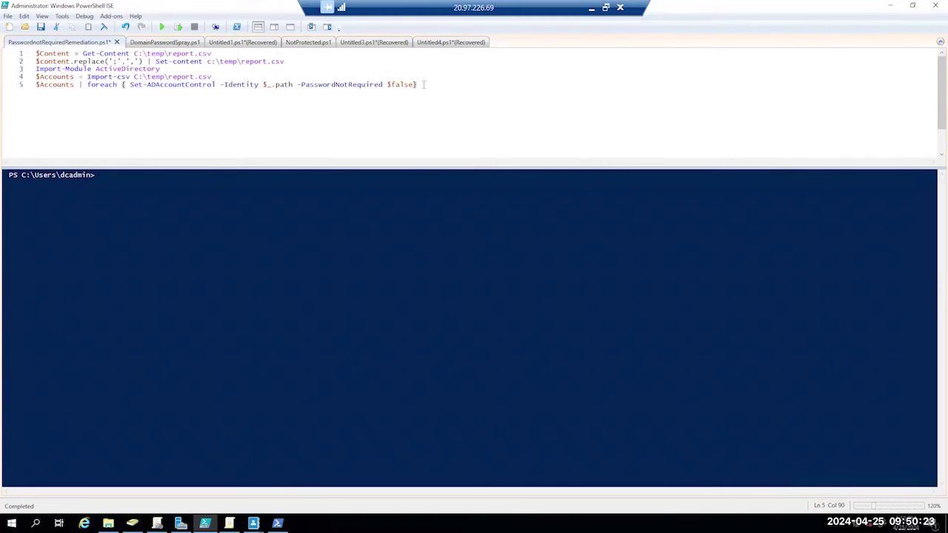
{"action": "left_click_drag", "start_coordinate": [423, 84], "coordinate": [33, 53]}
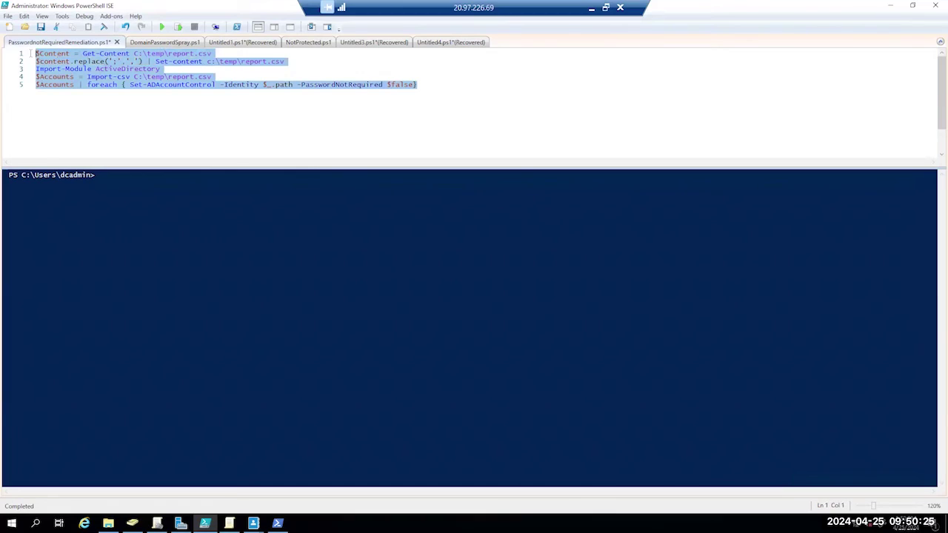
{"action": "left_click", "coordinate": [162, 28]}
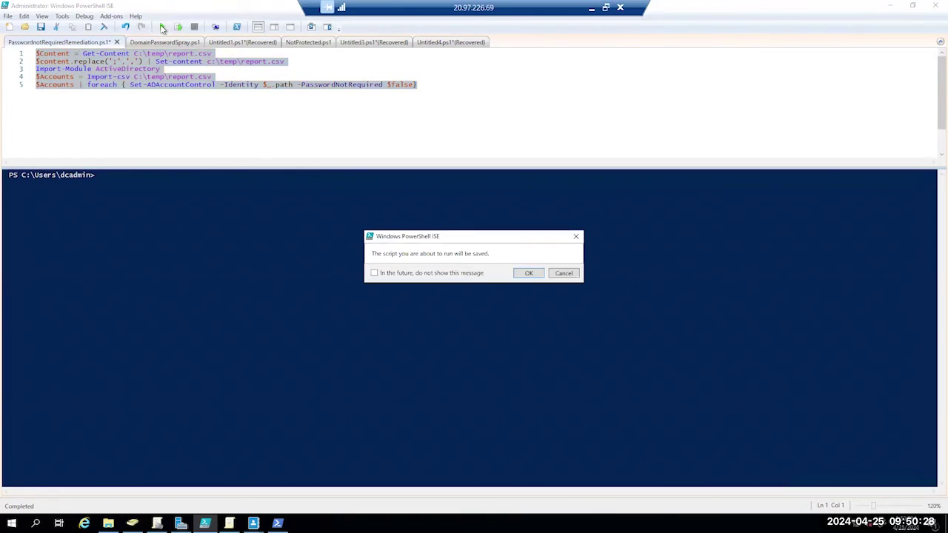
{"action": "left_click", "coordinate": [529, 274]}
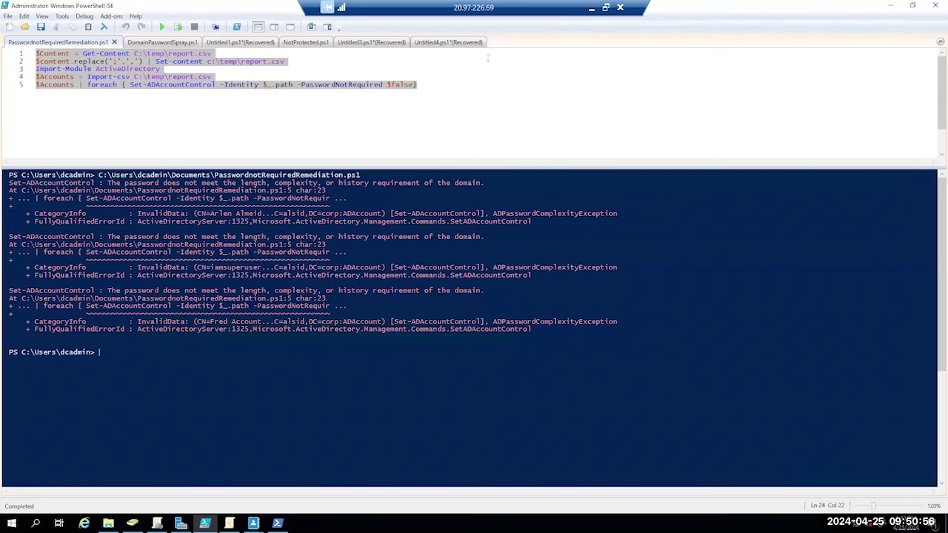
- Back in Tenable, reload the deviant objects list, now down to three flagged accounts
{"action": "left_click", "coordinate": [592, 9]}
{"action": "left_click", "coordinate": [485, 141]}
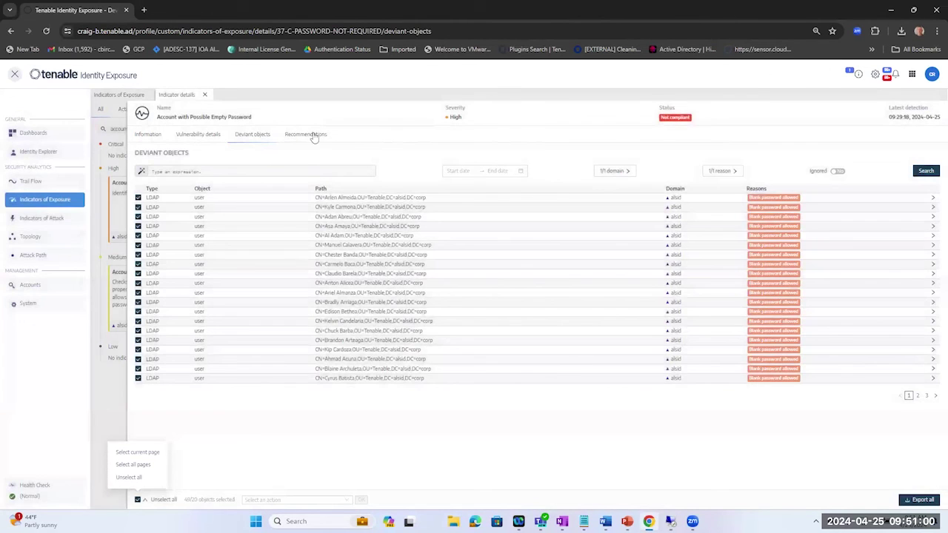
{"action": "left_click", "coordinate": [320, 135]}
{"action": "left_click", "coordinate": [254, 135]}
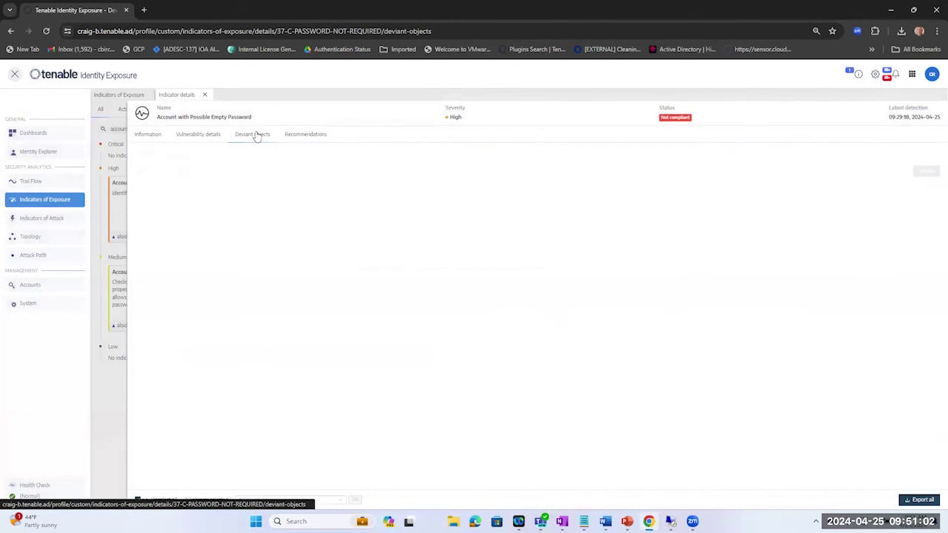